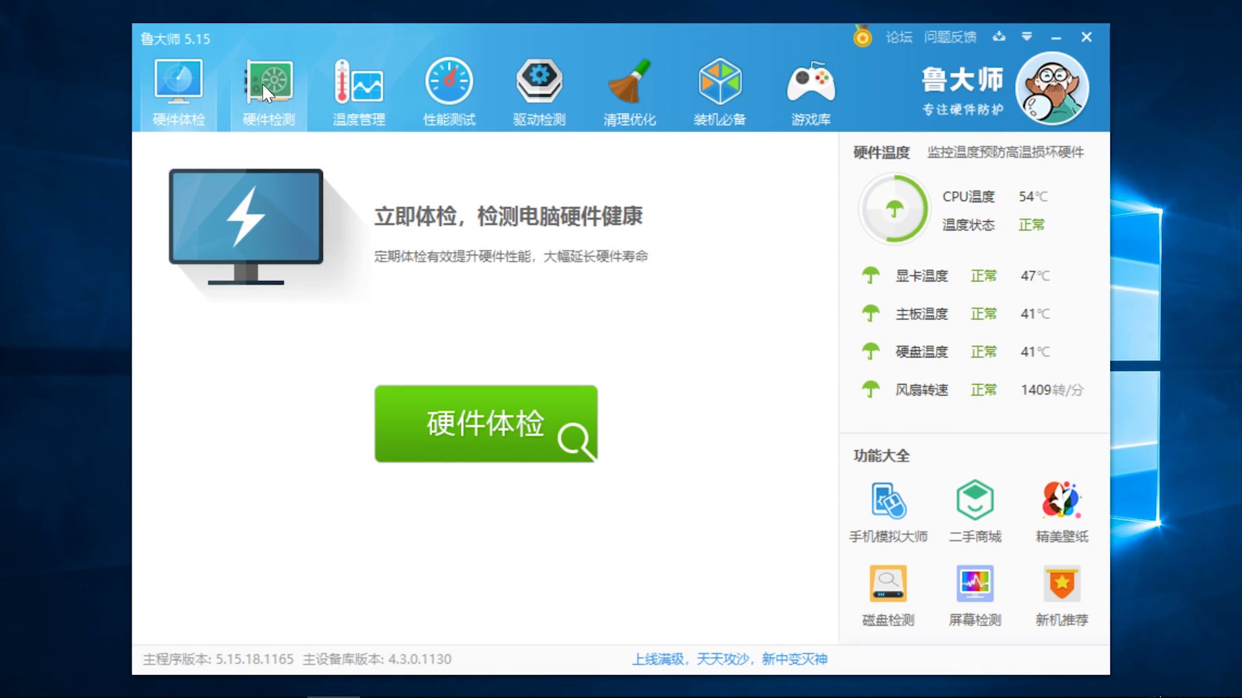
# Step: Open the hardware detection page in 鲁大师 (Master Lu) to check the graphics card
pyautogui.click(264, 85)
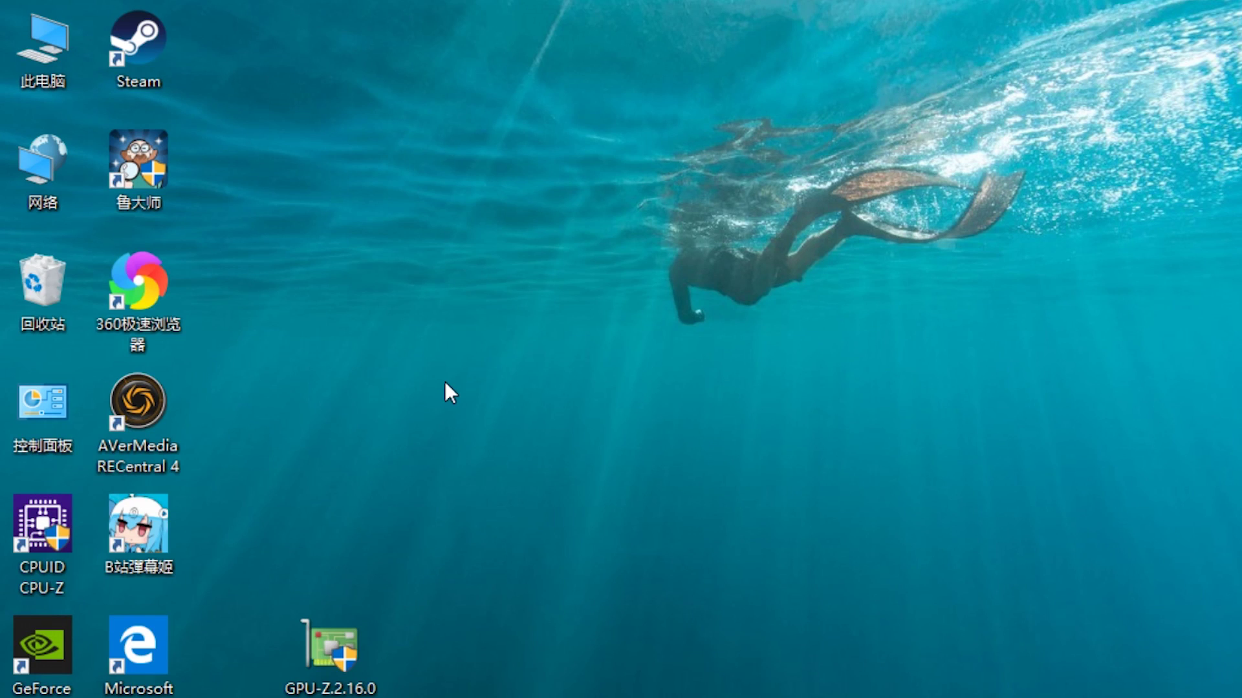
pyautogui.doubleClick(165, 184)
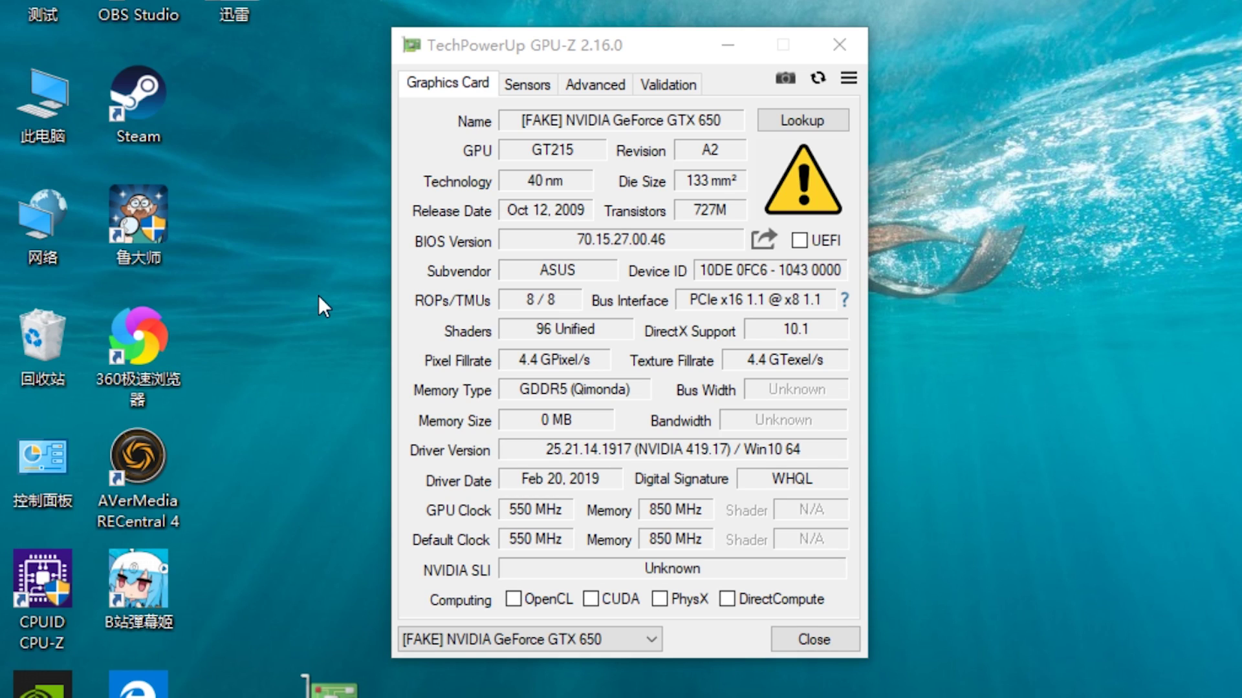
# Step: Run the 342.01 NVIDIA driver installer from the 360极速浏览器下载 folder and accept the licence terms in the 419.17 installer
pyautogui.moveTo(207, 697)
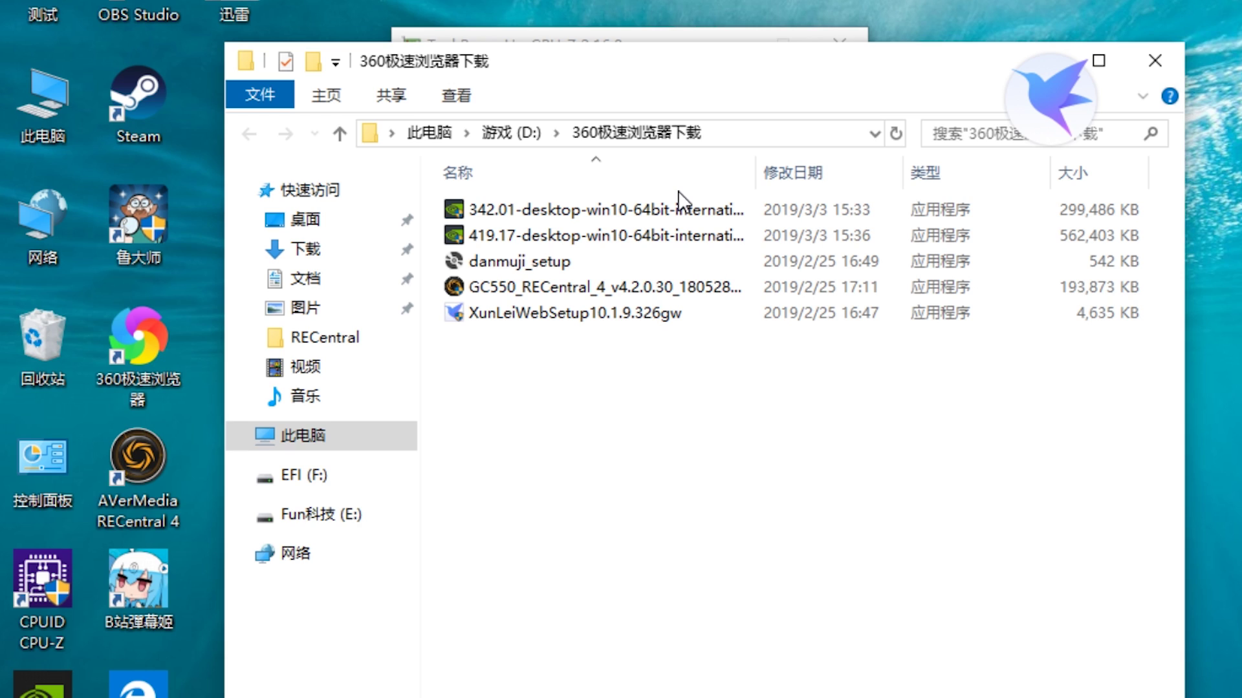
pyautogui.click(643, 239)
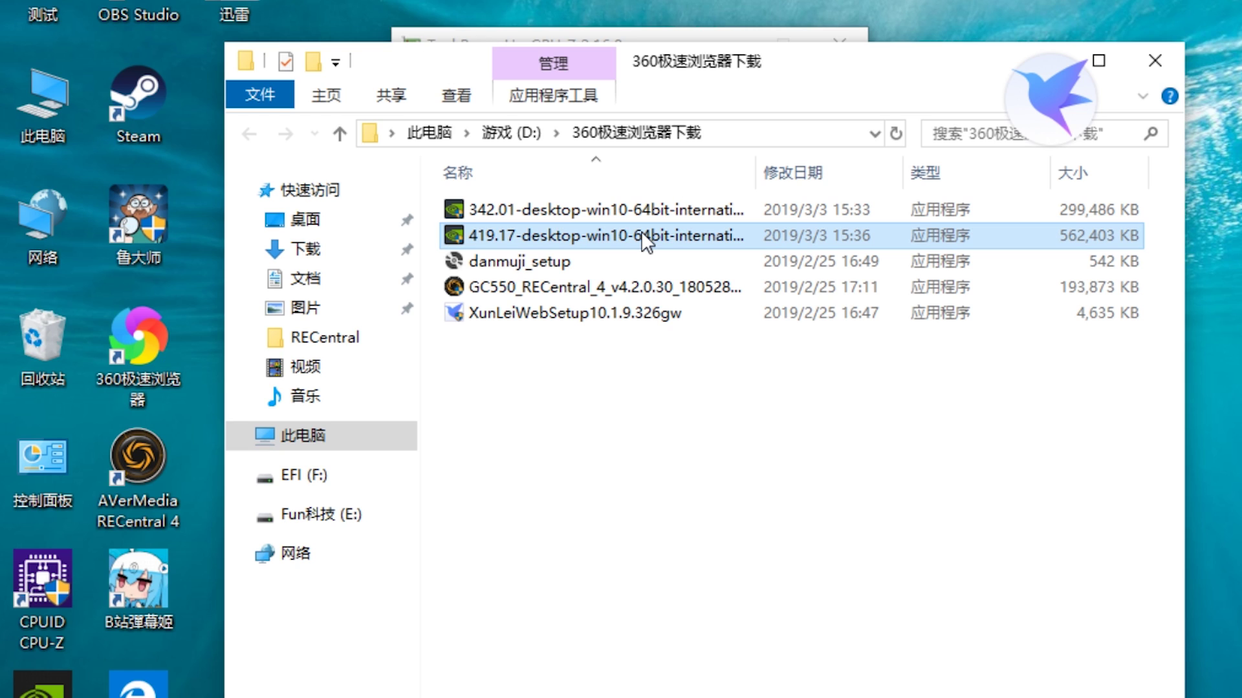
pyautogui.click(650, 212)
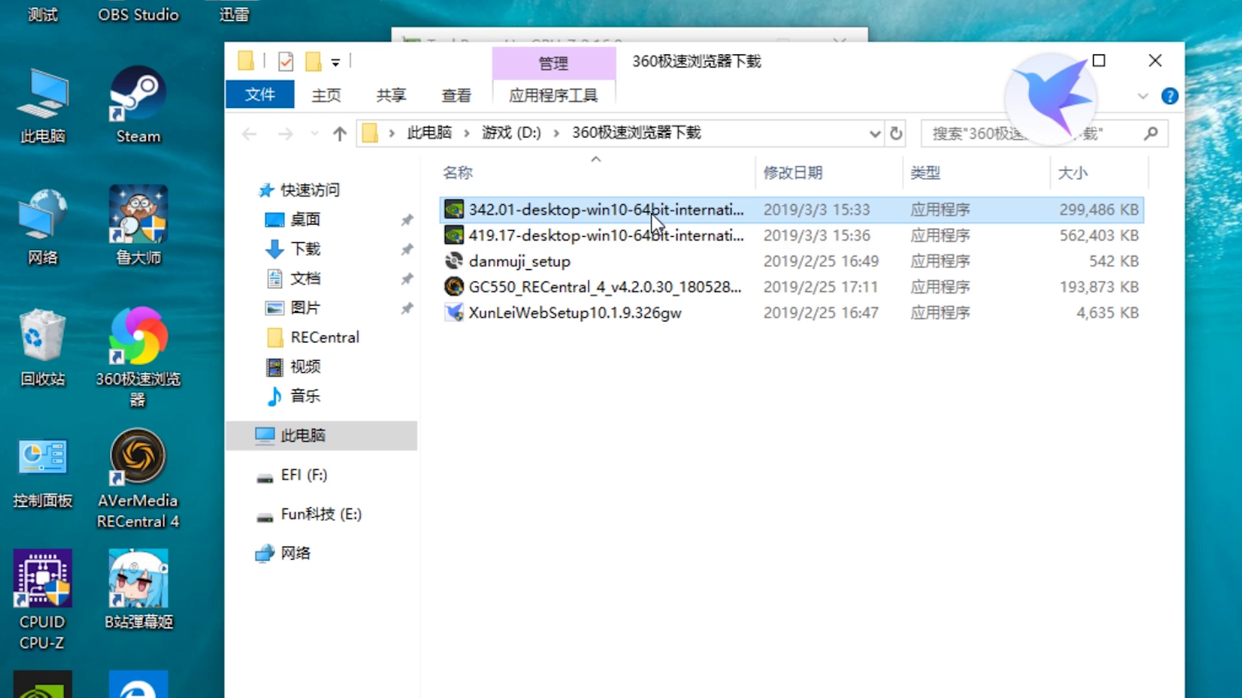
pyautogui.doubleClick(536, 211)
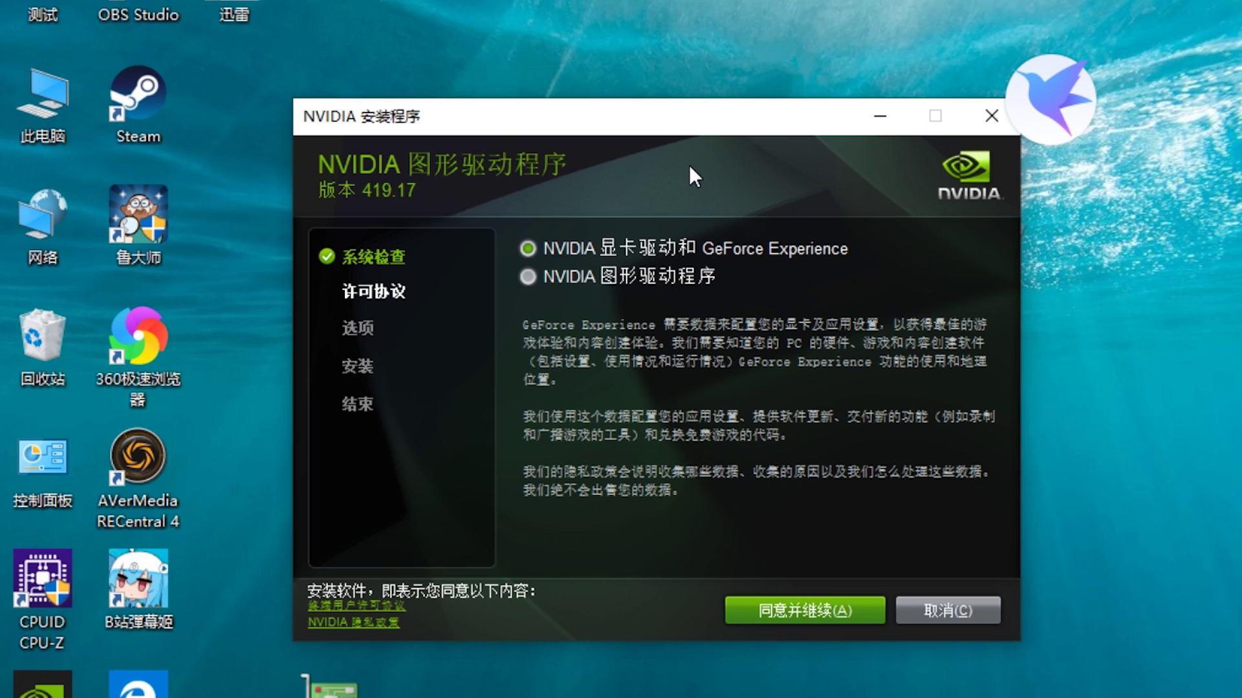
pyautogui.click(841, 615)
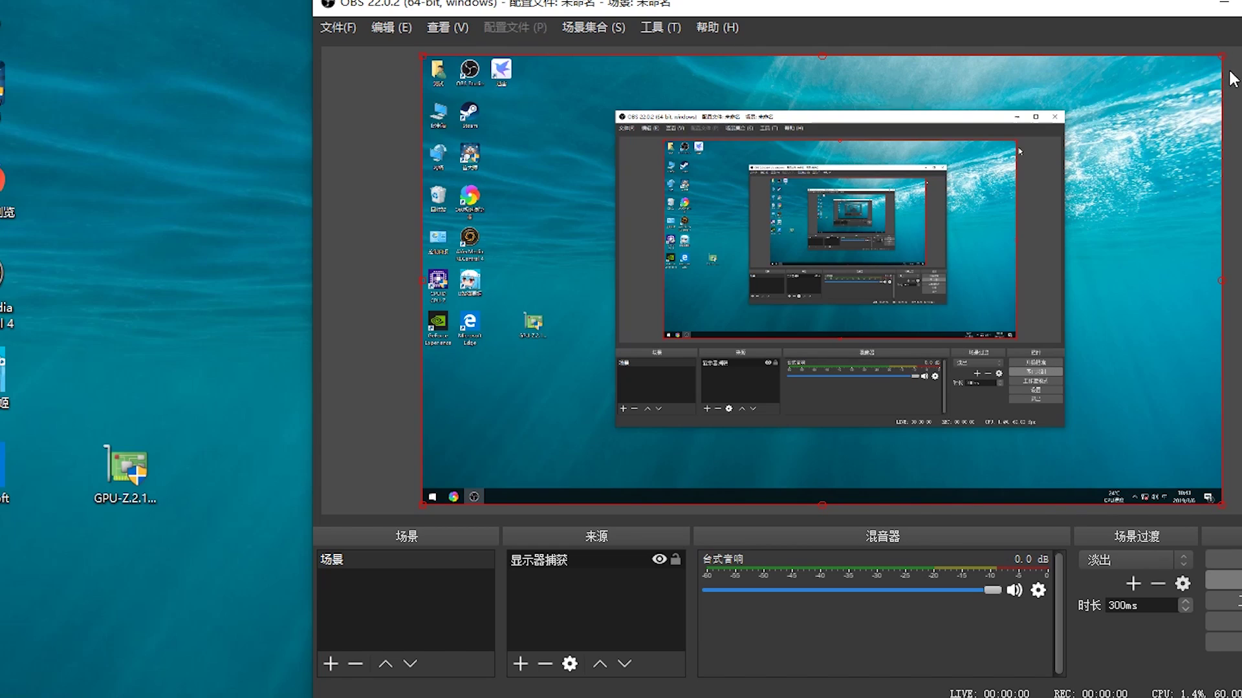
# Step: Clear the OBS window away and open the folder C:\NVIDIA\DisplayDriver\419.17\Win10_64\International in File Explorer
pyautogui.click(1222, 4)
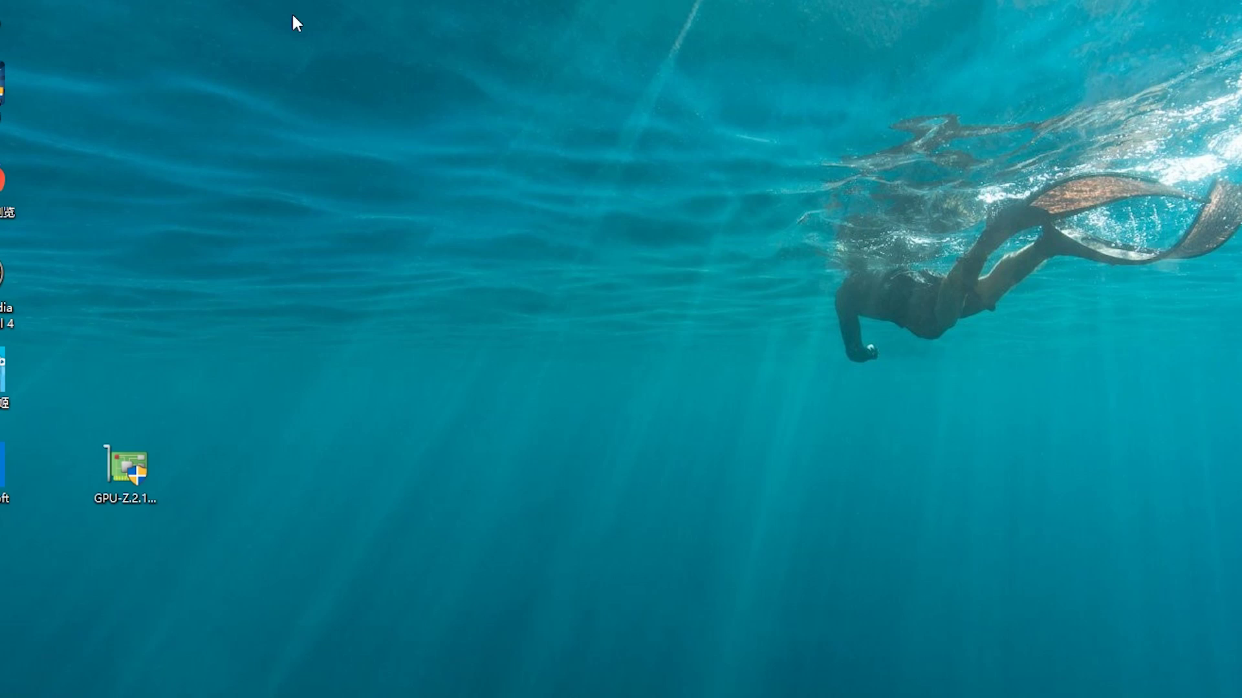
pyautogui.press('super+e')
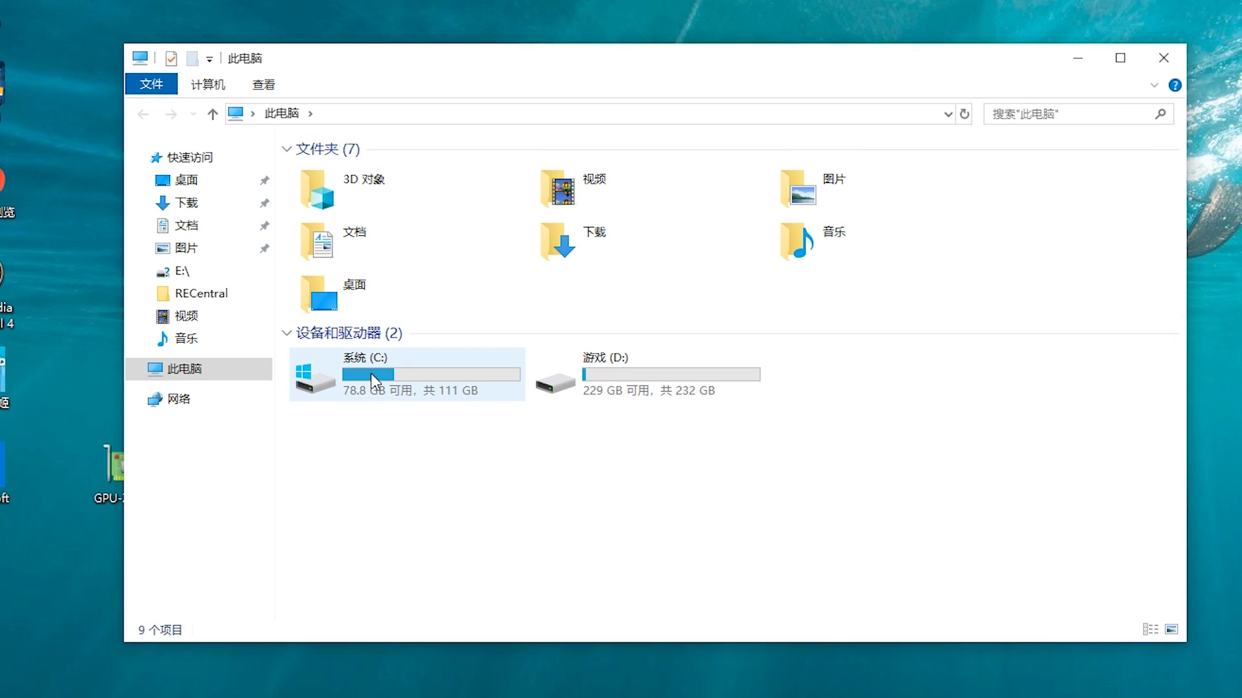
pyautogui.doubleClick(374, 378)
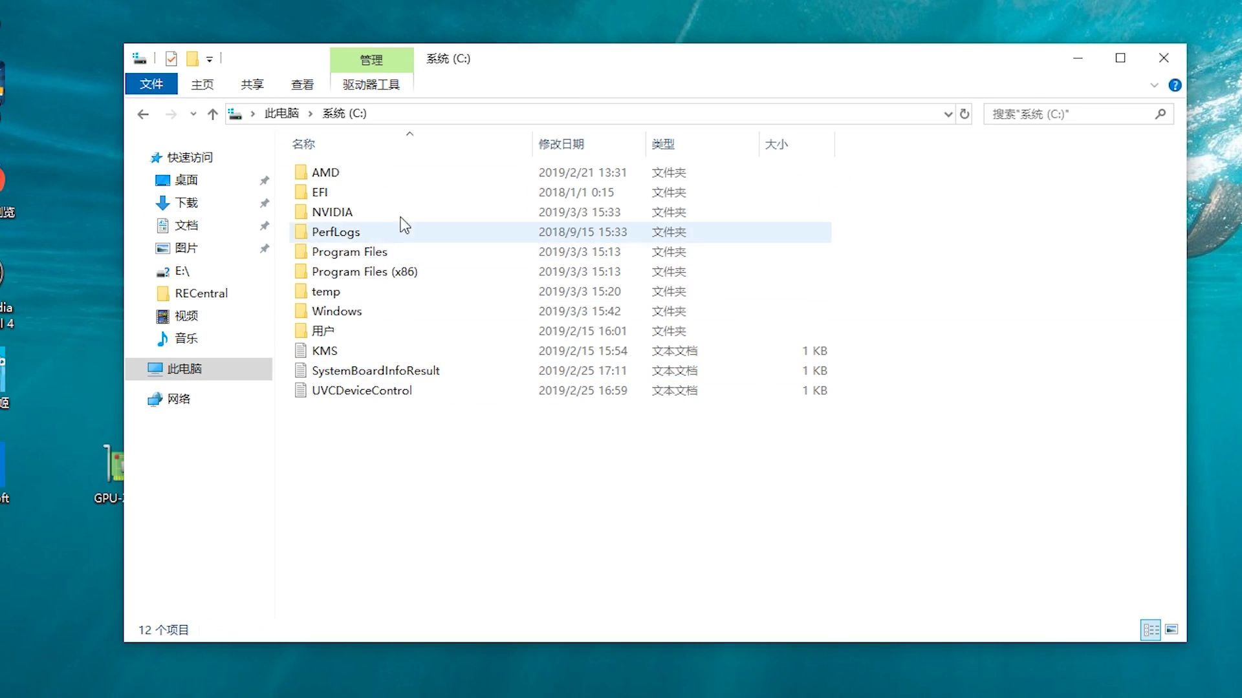
pyautogui.doubleClick(447, 216)
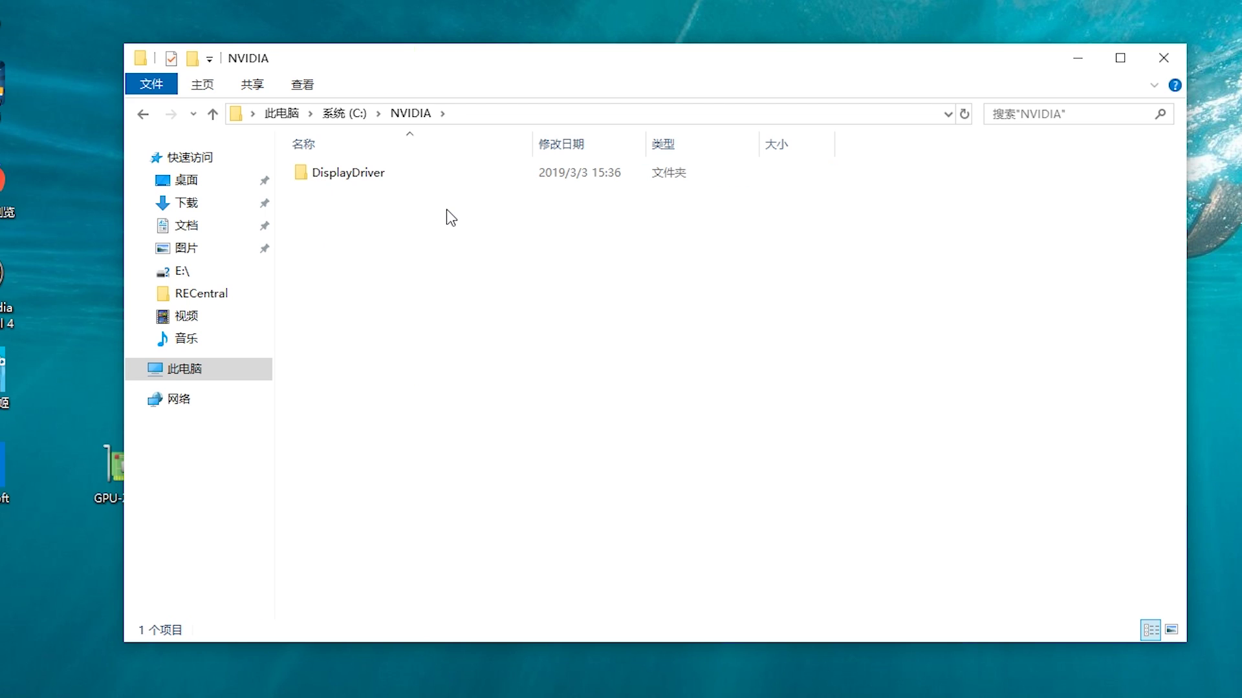
pyautogui.doubleClick(401, 171)
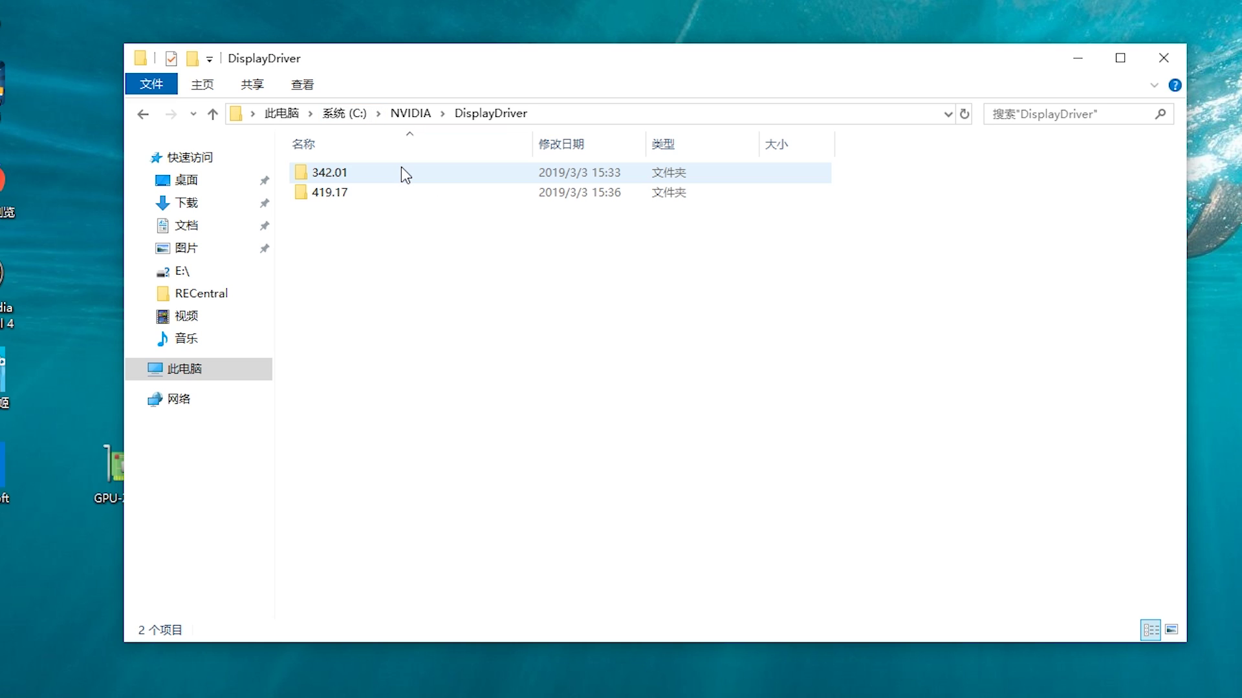
pyautogui.doubleClick(419, 191)
pyautogui.doubleClick(416, 182)
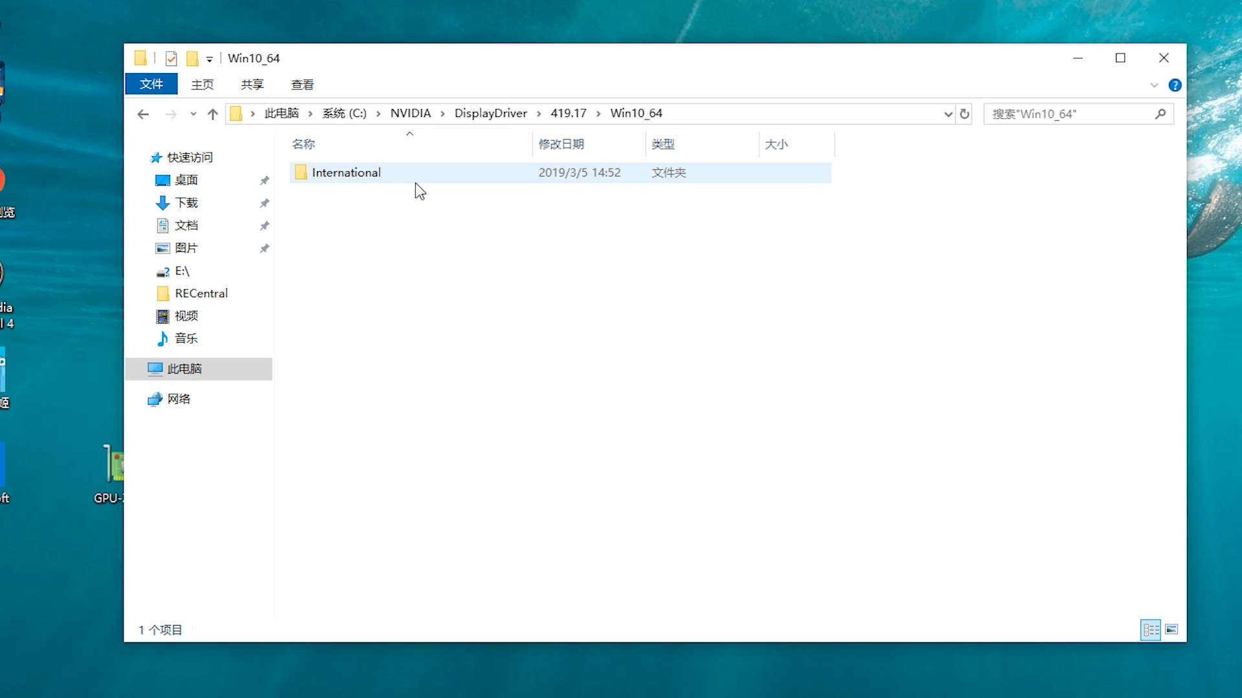
pyautogui.doubleClick(412, 181)
# Step: Try searching the International folder for *.inf files and return to the folder listing
pyautogui.scroll(-3, 440, 272)
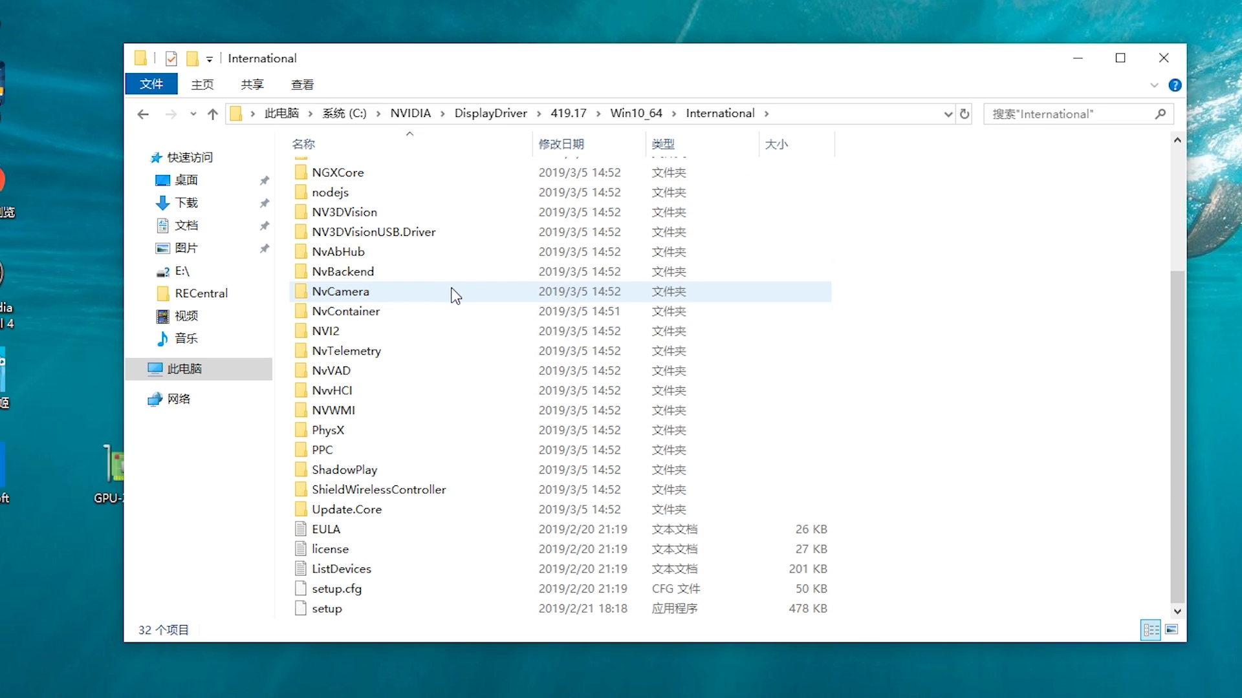
pyautogui.click(1031, 114)
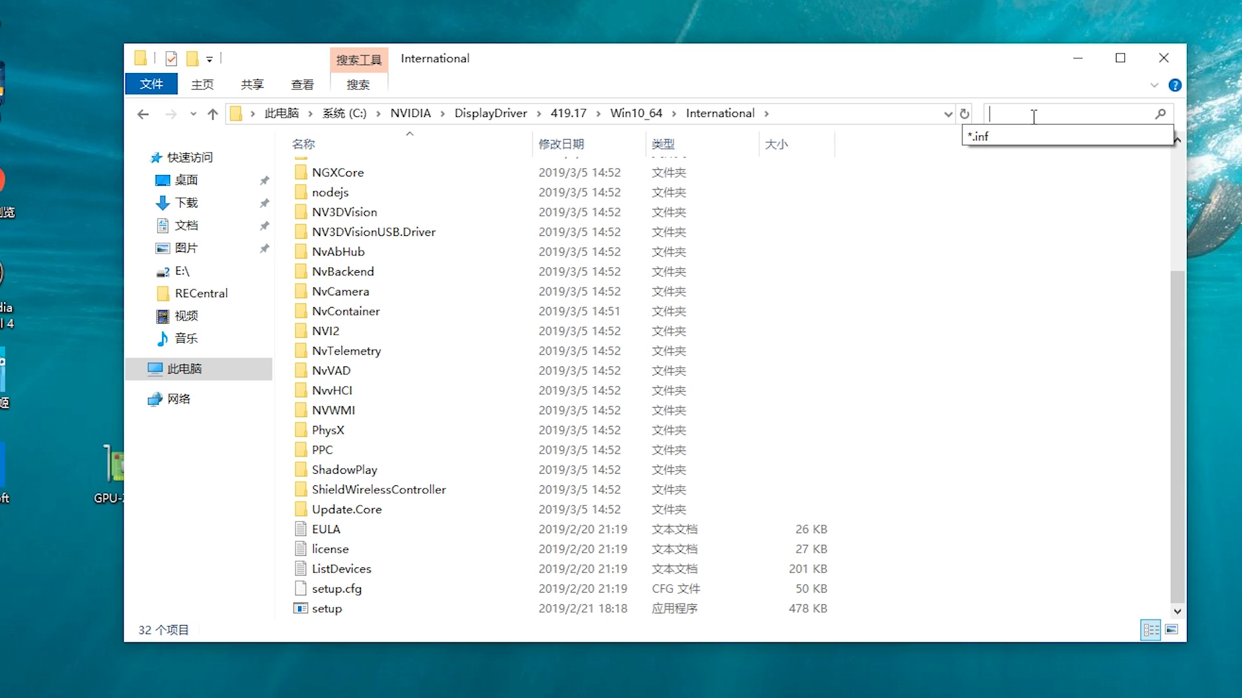
pyautogui.click(1045, 136)
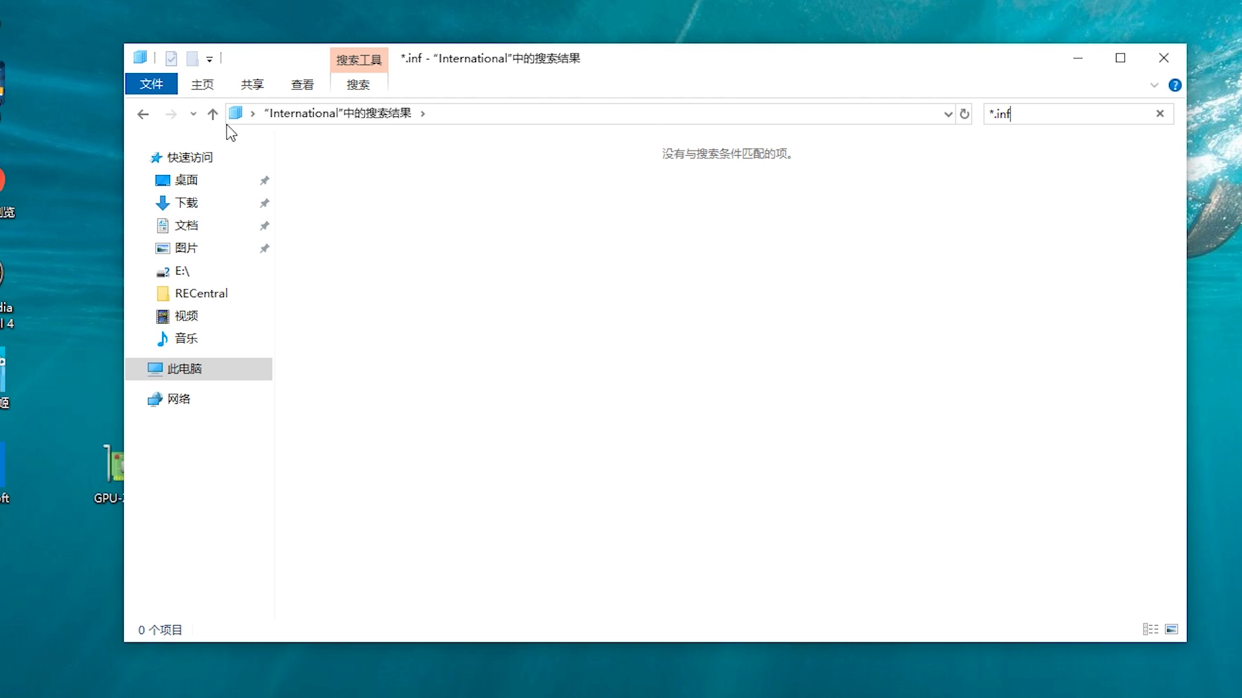
pyautogui.click(146, 122)
pyautogui.click(1033, 111)
pyautogui.click(1040, 137)
pyautogui.click(143, 115)
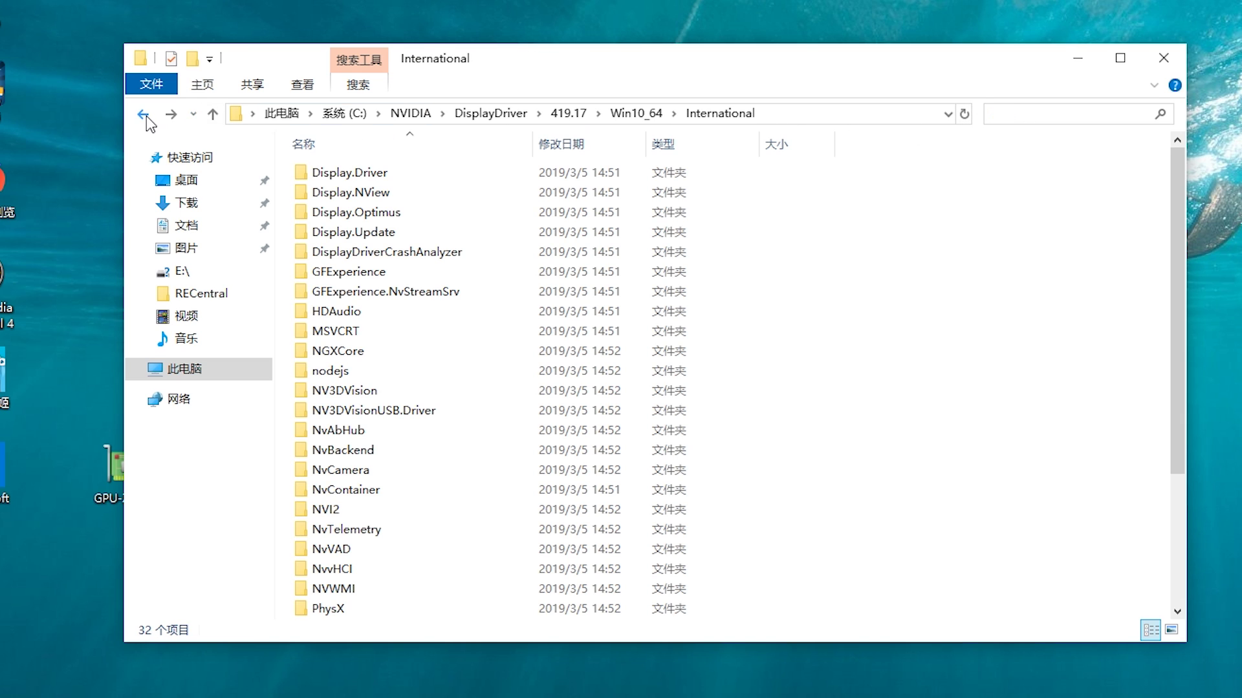
# Step: Open the Display.Driver folder inside International and search it for *.inf files
pyautogui.click(636, 114)
pyautogui.doubleClick(645, 176)
pyautogui.click(1035, 115)
pyautogui.scroll(-3, 933, 269)
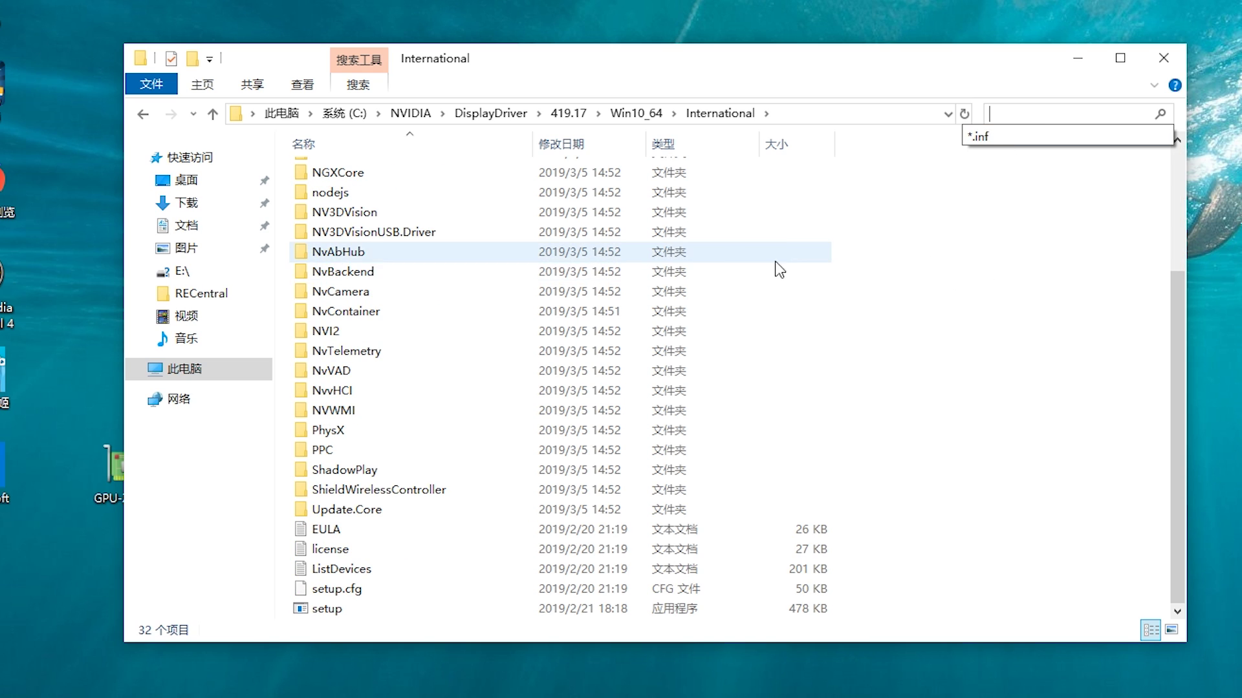
pyautogui.scroll(3, 582, 214)
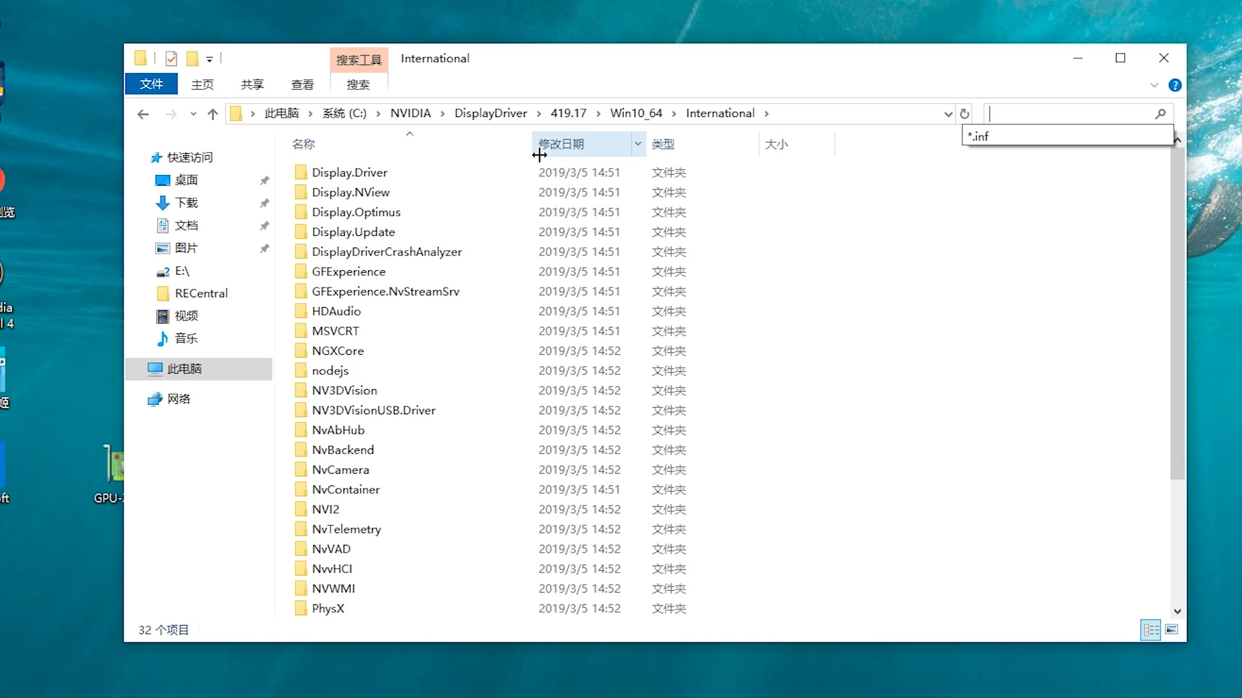
pyautogui.doubleClick(525, 173)
pyautogui.click(825, 380)
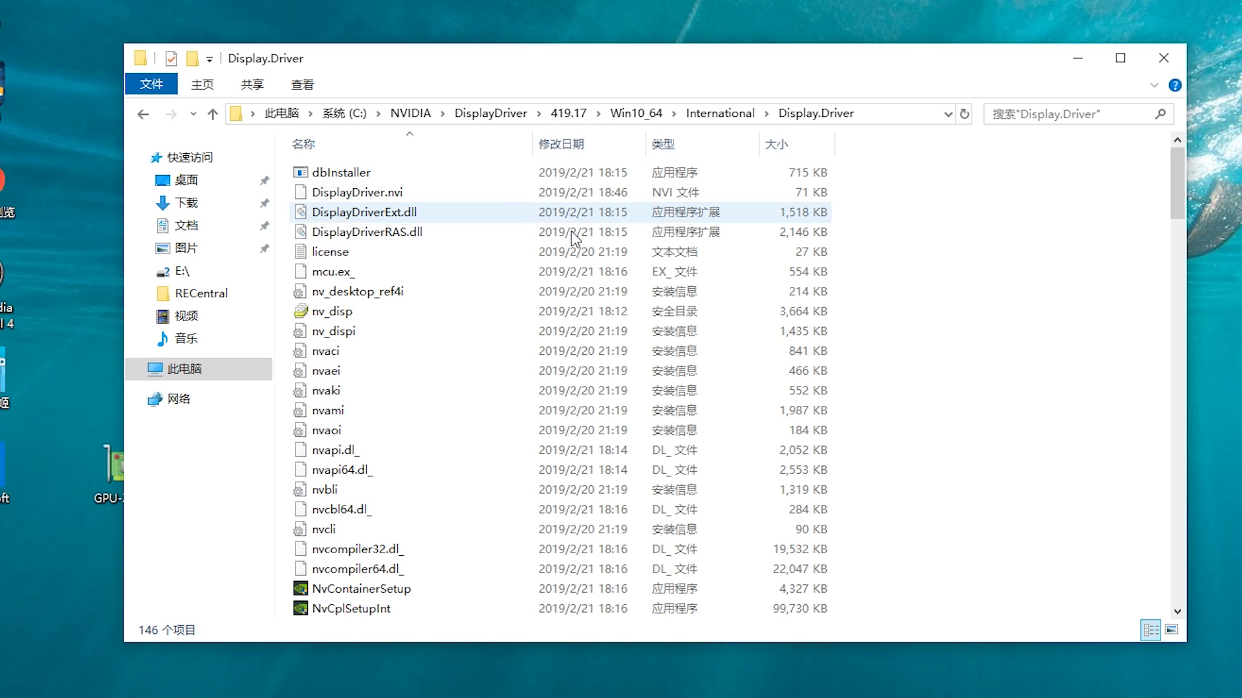
pyautogui.click(1012, 114)
pyautogui.click(1021, 136)
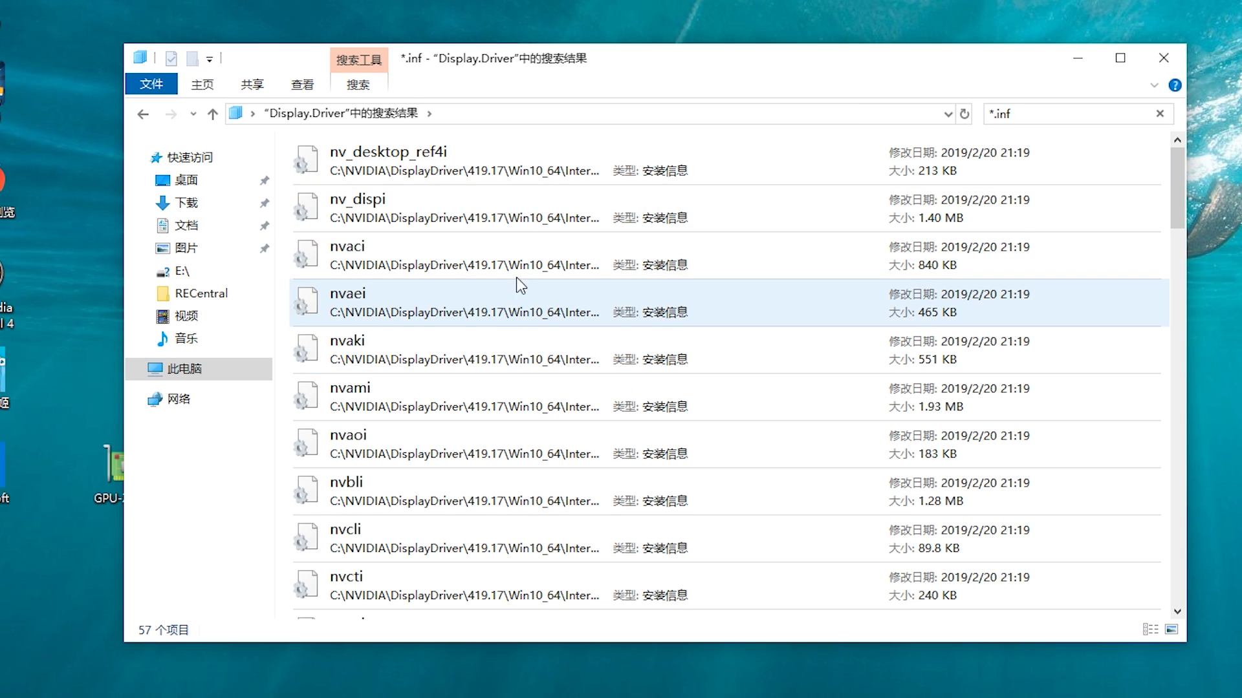
# Step: Open the nvaci setup information file from the search results and move its window clear for reading
pyautogui.click(517, 271)
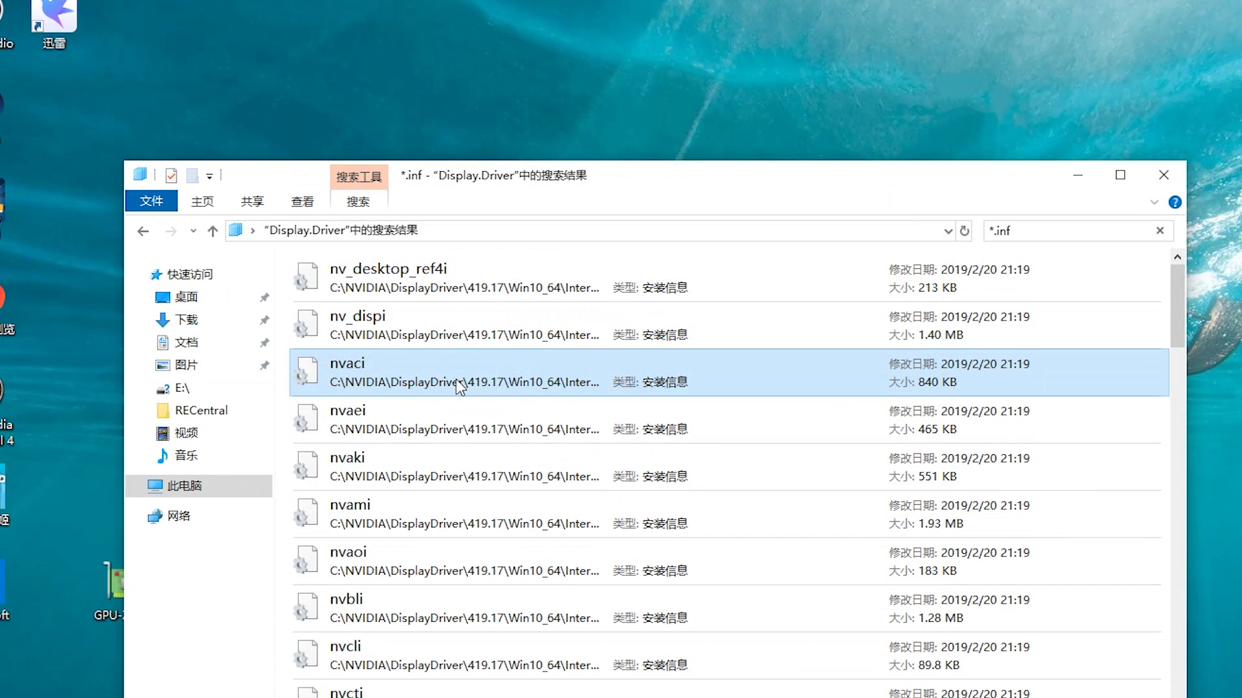
pyautogui.rightClick(457, 381)
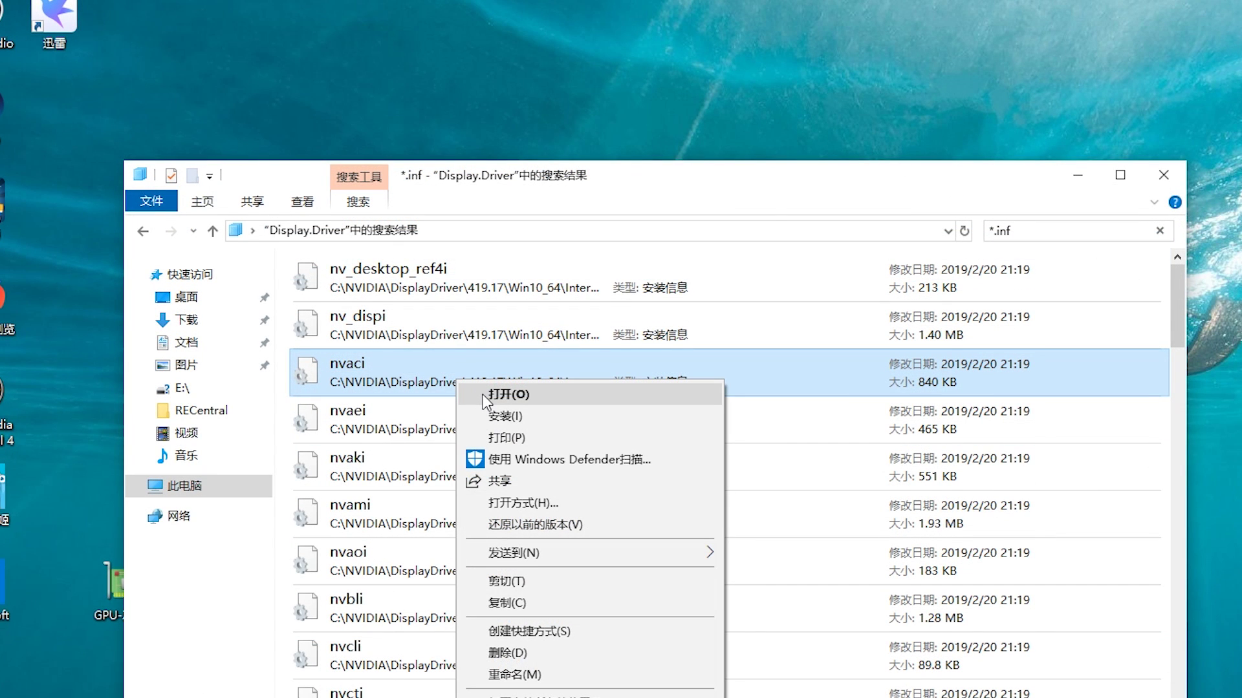
pyautogui.click(483, 395)
pyautogui.moveTo(505, 43); pyautogui.dragTo(866, 50)
# Step: Examine the NVIDIA device ID and subsystem entries in the nvaci file and close it
pyautogui.scroll(-14, 780, 291)
pyautogui.moveTo(1081, 100); pyautogui.dragTo(1080, 138)
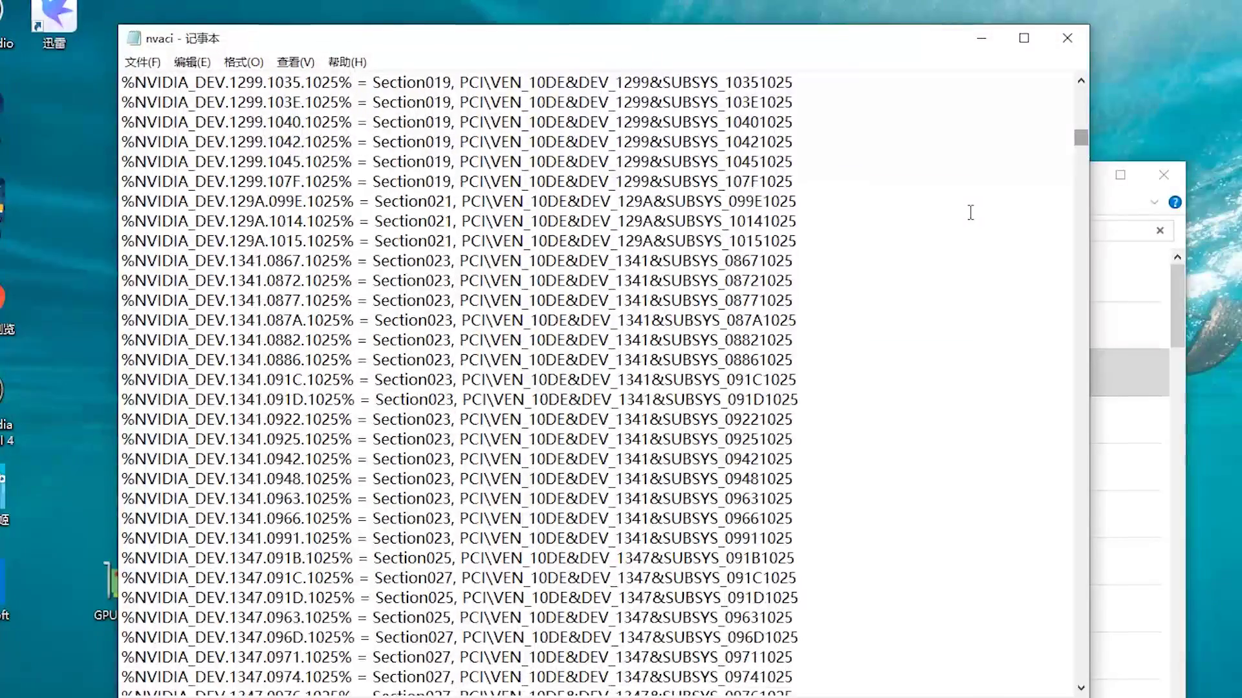
pyautogui.scroll(20, 970, 212)
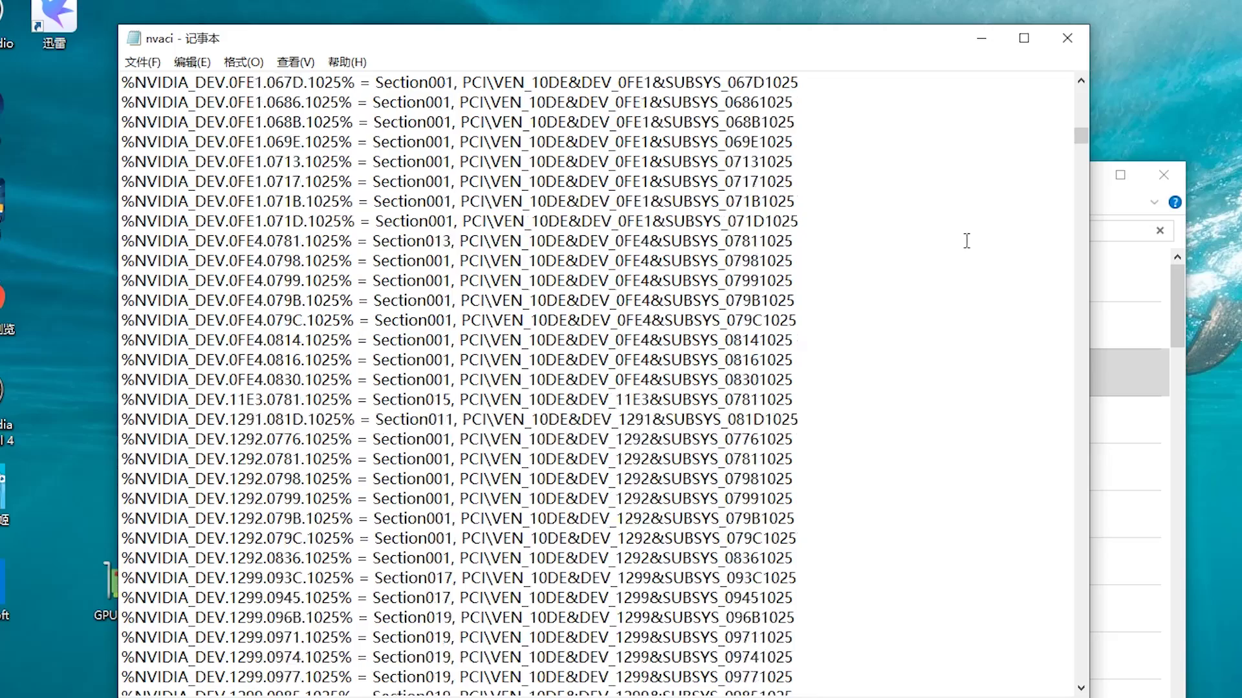
pyautogui.scroll(-6, 967, 241)
pyautogui.moveTo(1081, 137)
pyautogui.mouseDown()
pyautogui.moveTo(1087, 220)
pyautogui.moveTo(1081, 134)
pyautogui.mouseUp()
pyautogui.moveTo(712, 160); pyautogui.dragTo(821, 453)
pyautogui.click(865, 463)
pyautogui.click(1067, 38)
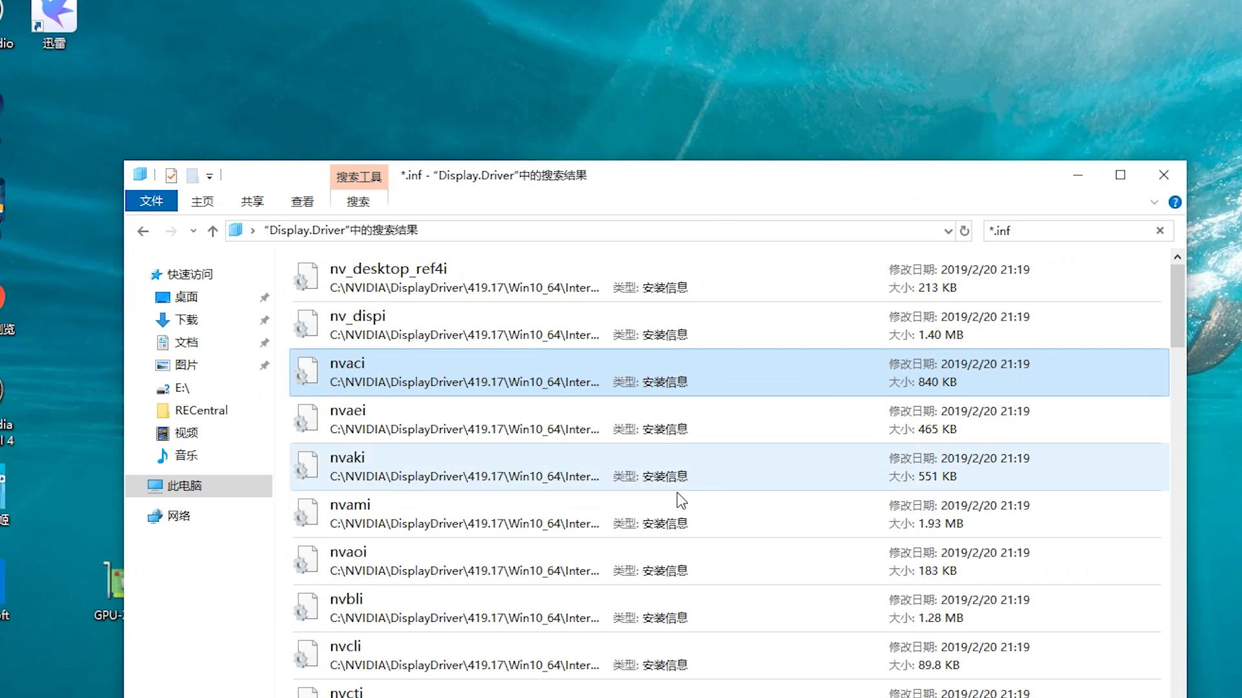
# Step: Look through the remaining .inf files in the Display.Driver search results
pyautogui.scroll(-5, 650, 474)
pyautogui.scroll(-4, 656, 485)
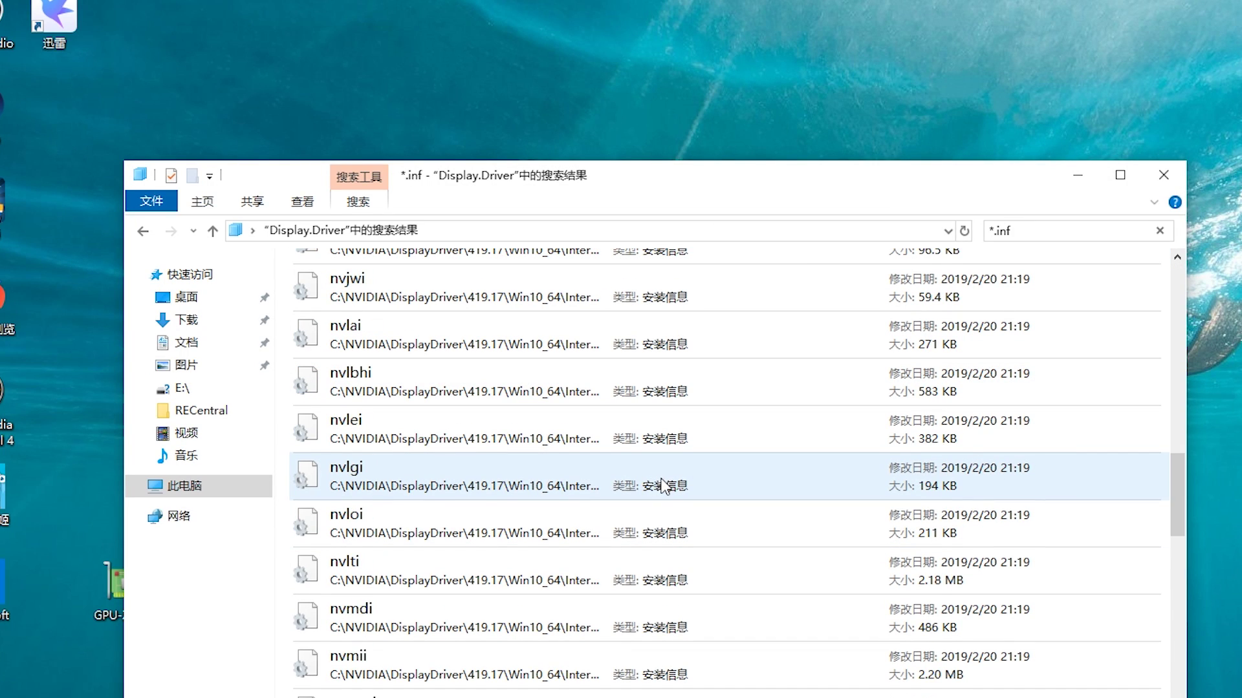
pyautogui.scroll(-4, 674, 496)
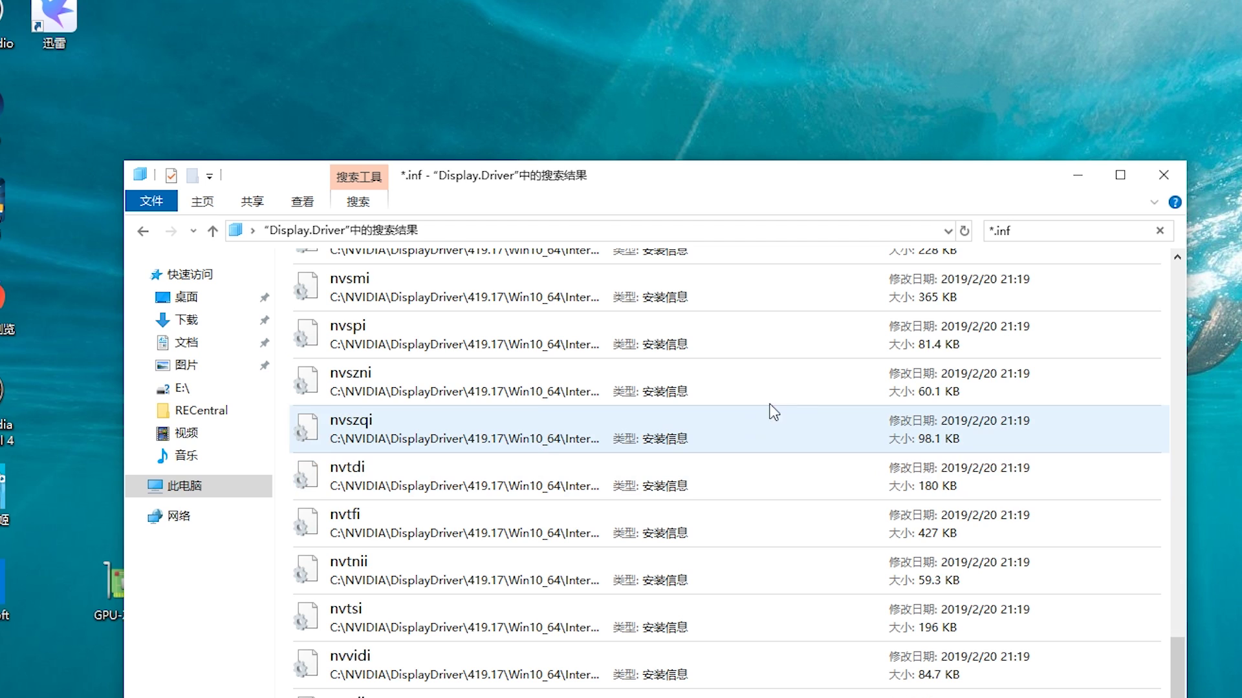